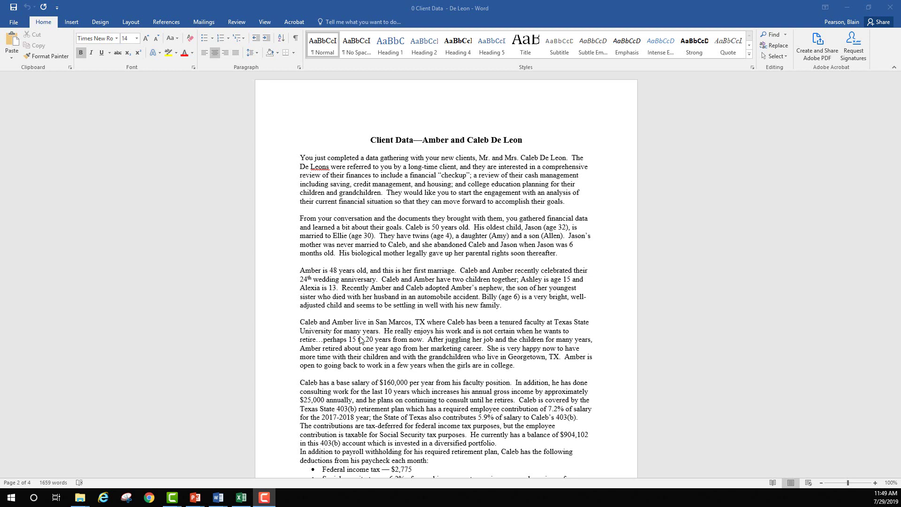
# Bring the Financial Planning Case folder forward in File Explorer with nothing selected.
pyautogui.scroll(-5, 361, 339)
pyautogui.scroll(-20, 361, 339)
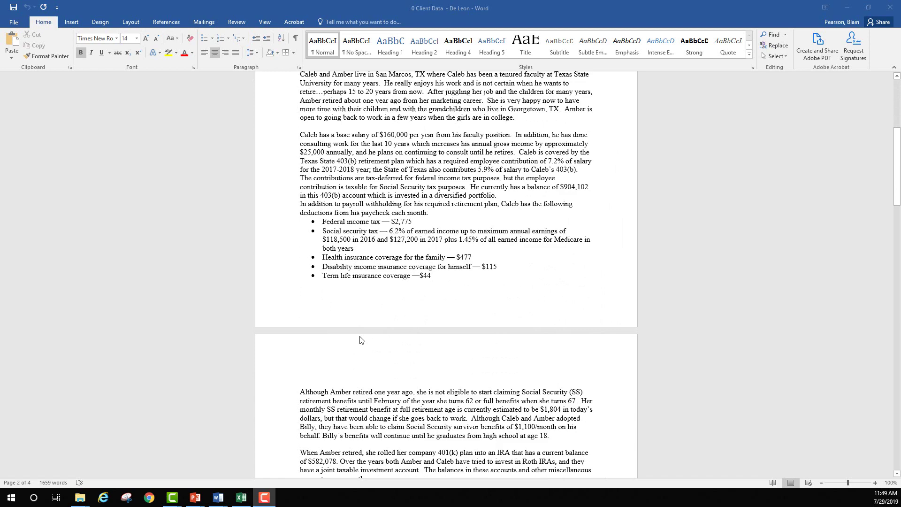
pyautogui.scroll(-20, 360, 340)
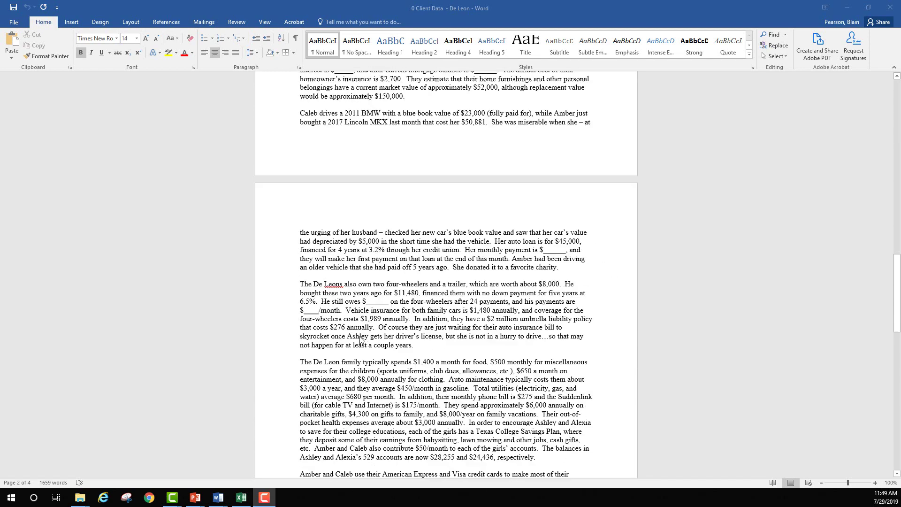
pyautogui.scroll(20, 361, 340)
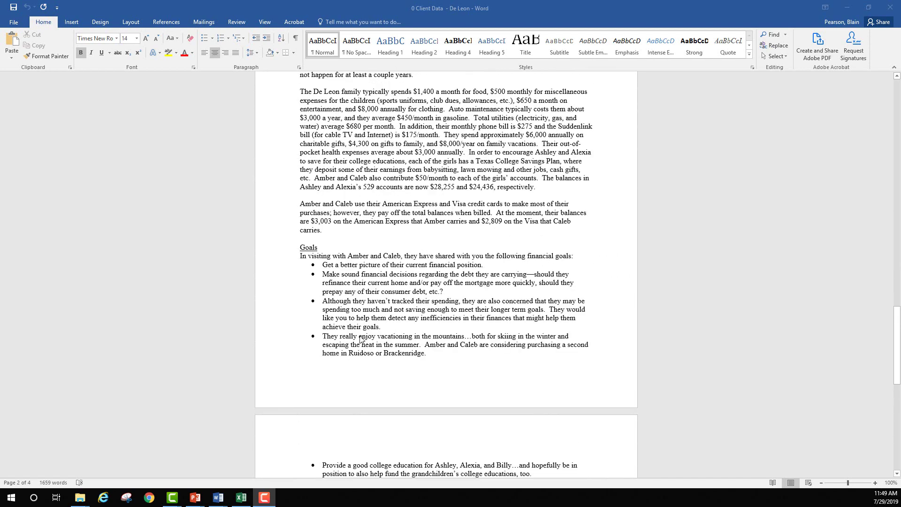
pyautogui.scroll(20, 360, 339)
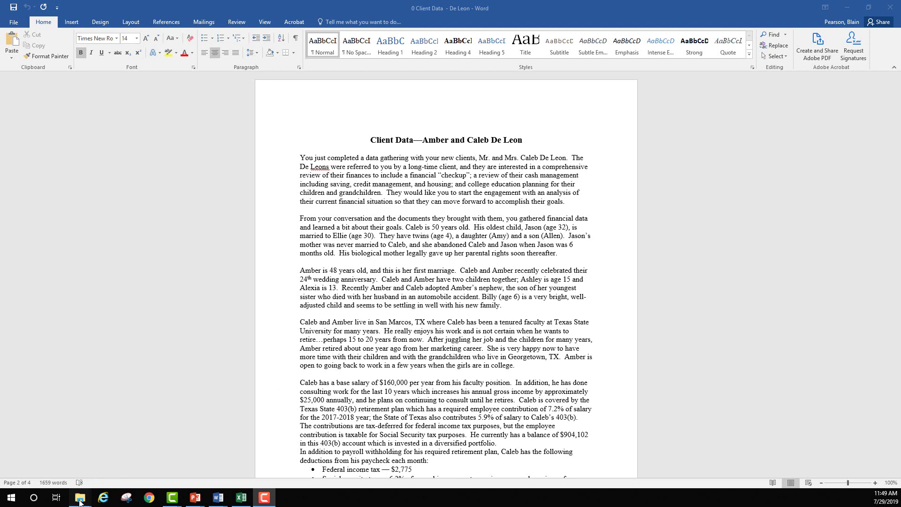
pyautogui.moveTo(79, 496)
pyautogui.click(226, 453)
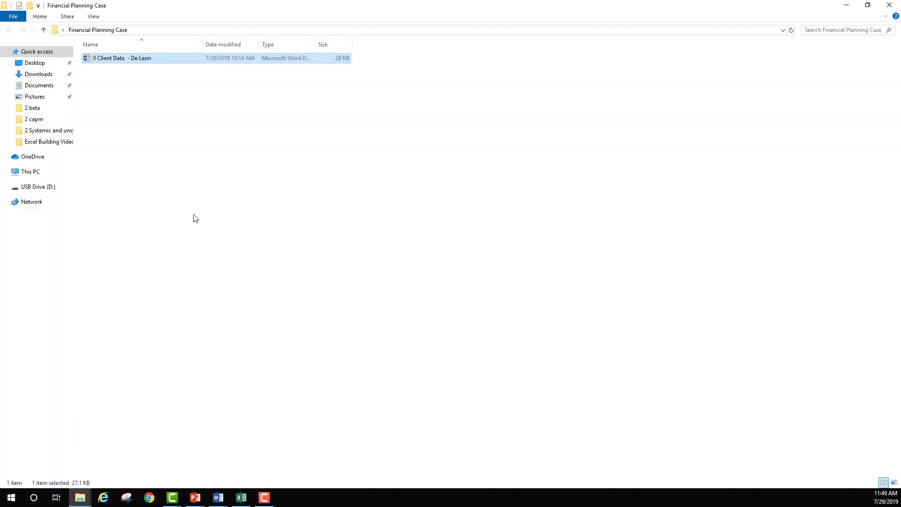
pyautogui.click(132, 102)
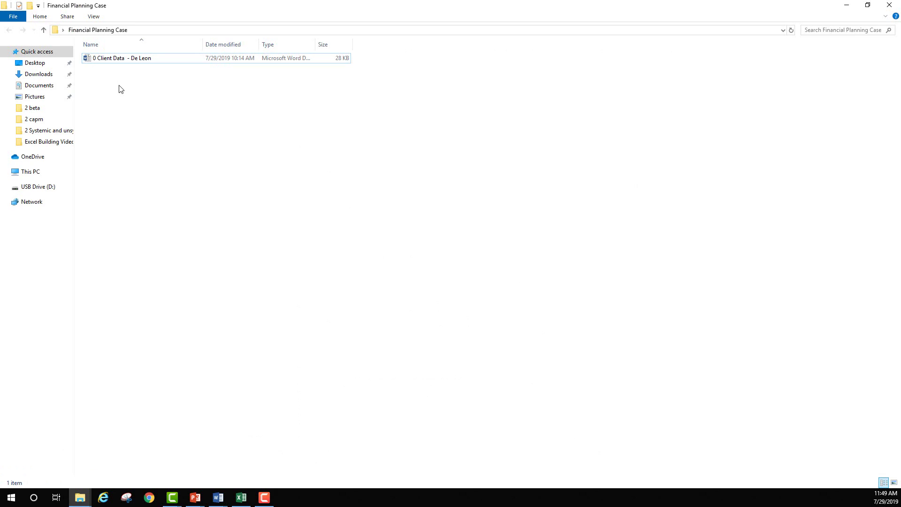
# Create a new Excel worksheet named 'De Leon Financial Planning Statements' and open it.
pyautogui.rightClick(119, 86)
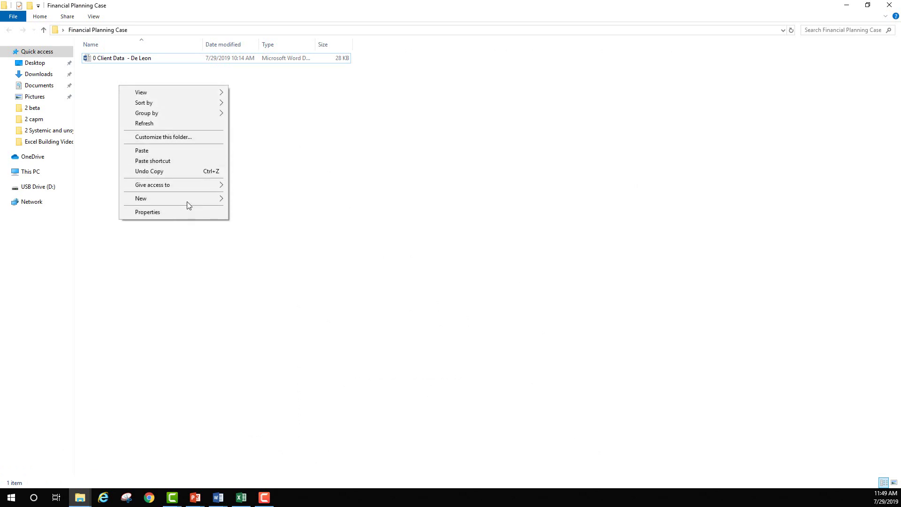
pyautogui.moveTo(186, 200)
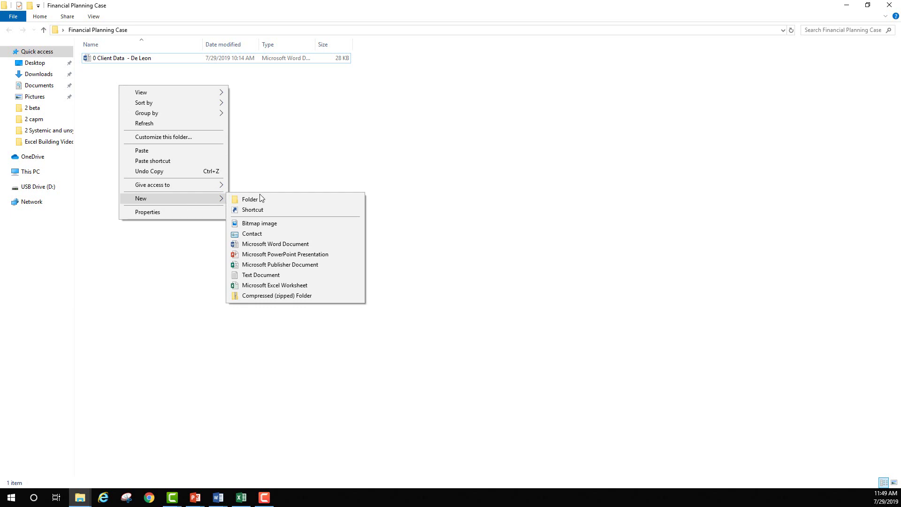
pyautogui.click(292, 286)
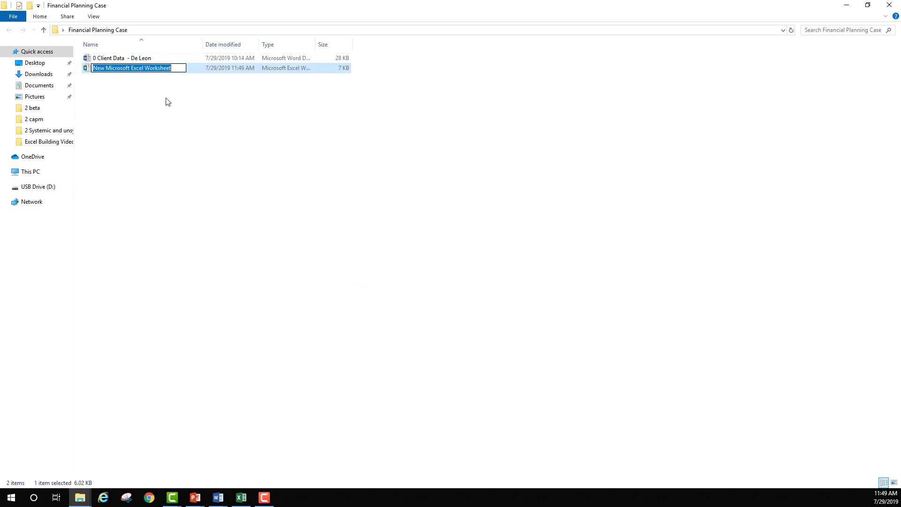
pyautogui.write('De L')
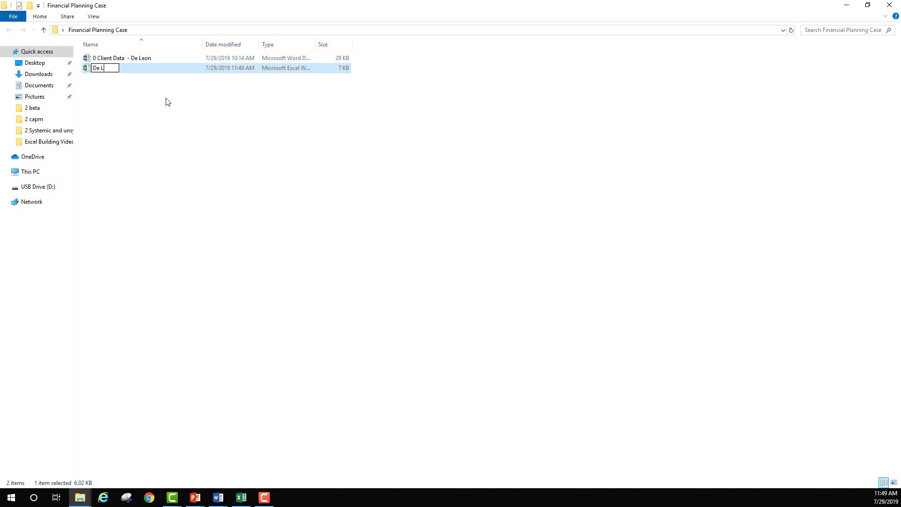
pyautogui.write('eon Financial plan')
pyautogui.press('BackSpace')
pyautogui.press('BackSpace')
pyautogui.press('BackSpace')
pyautogui.press('BackSpace')
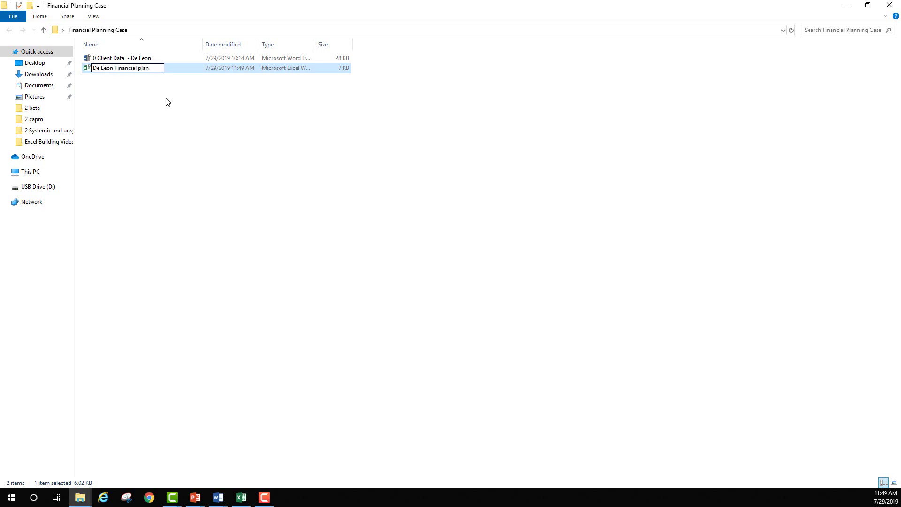
pyautogui.write('Planning STa')
pyautogui.press('BackSpace')
pyautogui.press('BackSpace')
pyautogui.write('tatements')
pyautogui.press('Return')
pyautogui.press('Return')
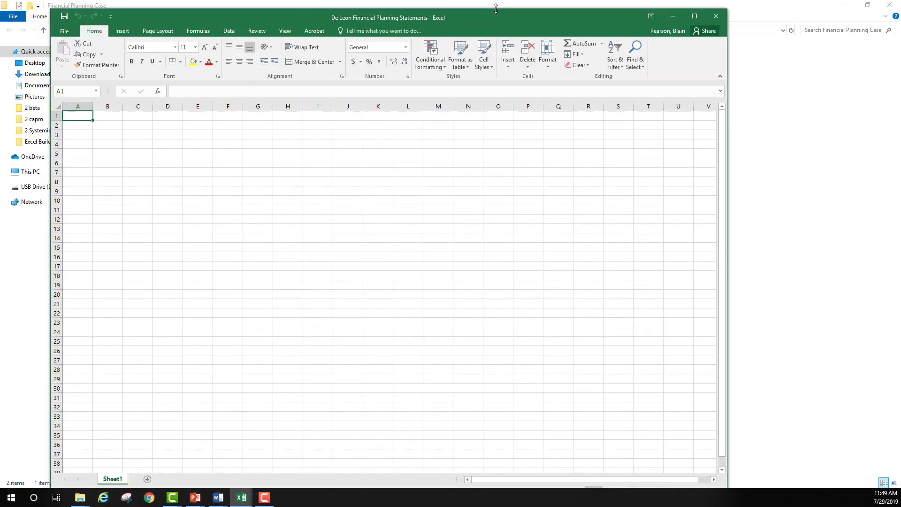
# Maximize Excel, enter the clients' names as the A1 title, and autofit column A.
pyautogui.doubleClick(493, 16)
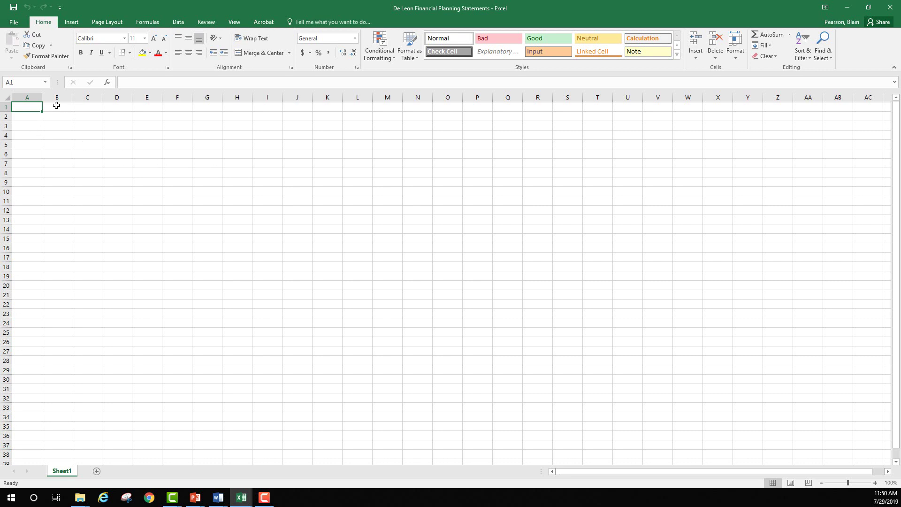
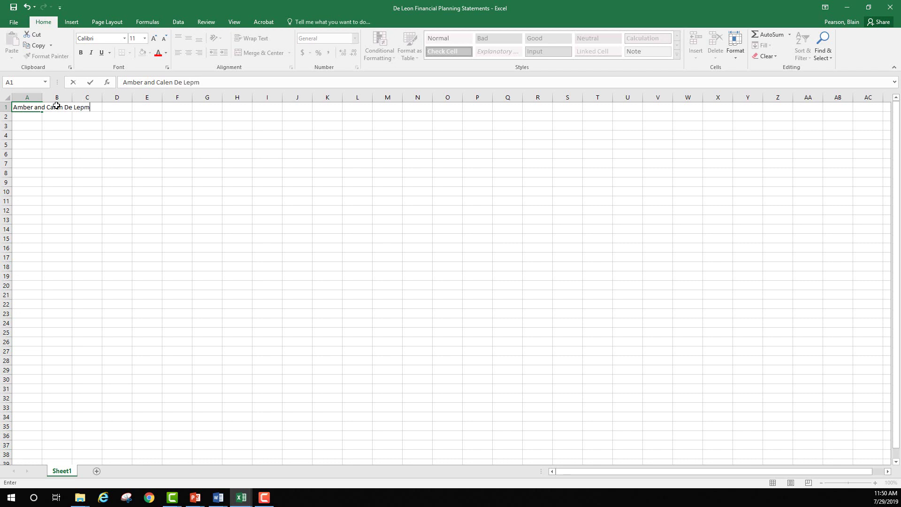
pyautogui.write('on')
pyautogui.press('Return')
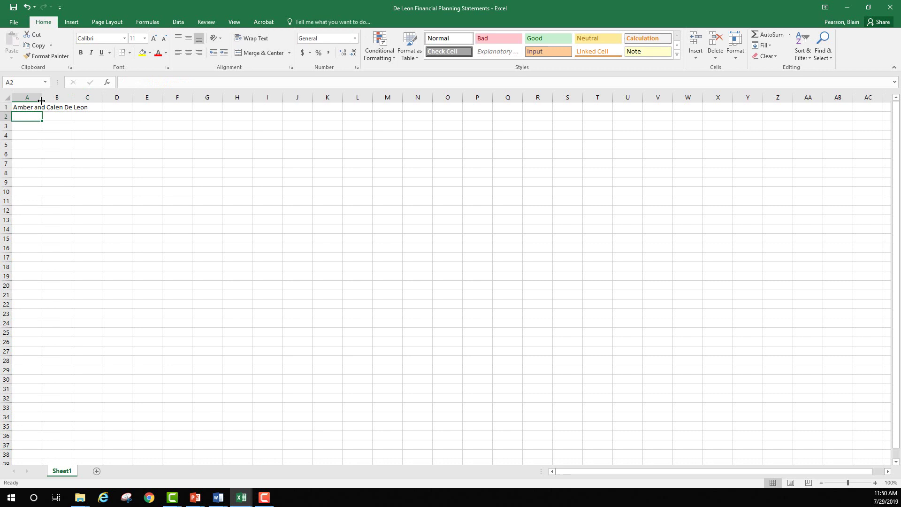
pyautogui.doubleClick(41, 100)
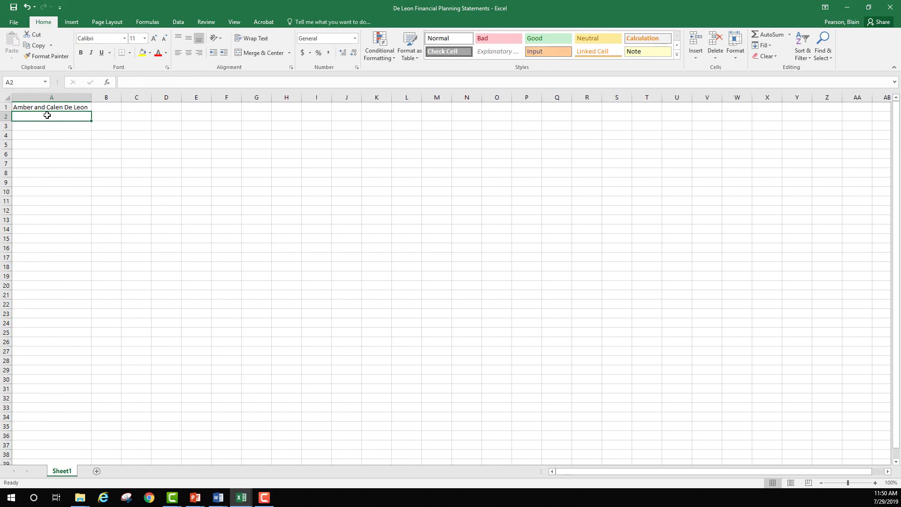
# Enter the headers Items, Annual and Categories in A2:C2.
pyautogui.write('Items')
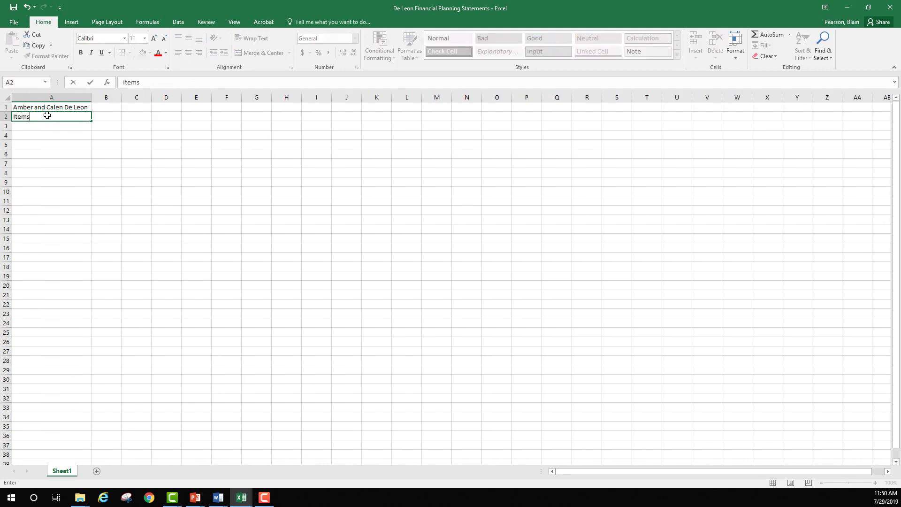
pyautogui.press('Tab')
pyautogui.write('Annual')
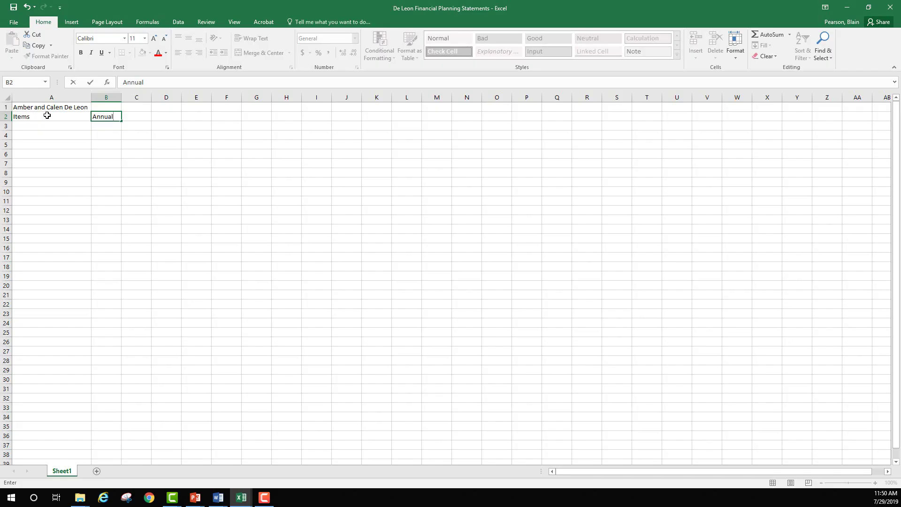
pyautogui.press('Tab')
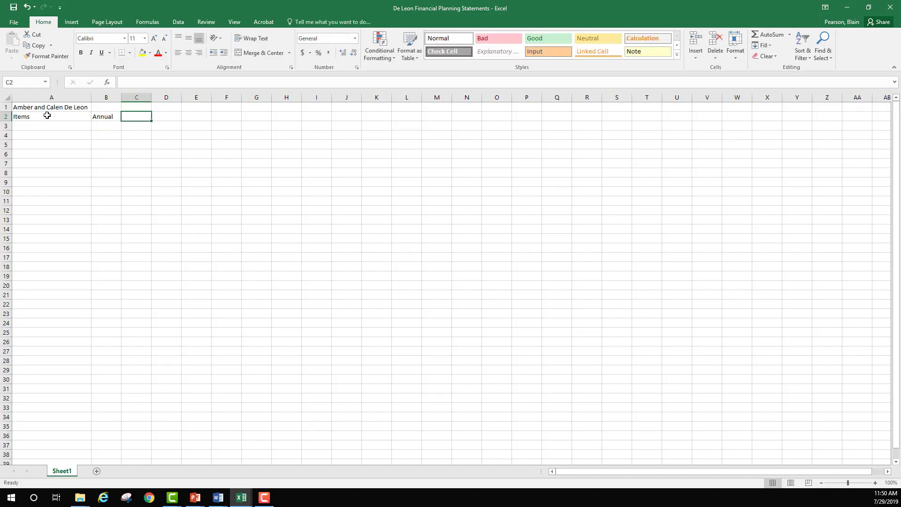
pyautogui.write('Categories')
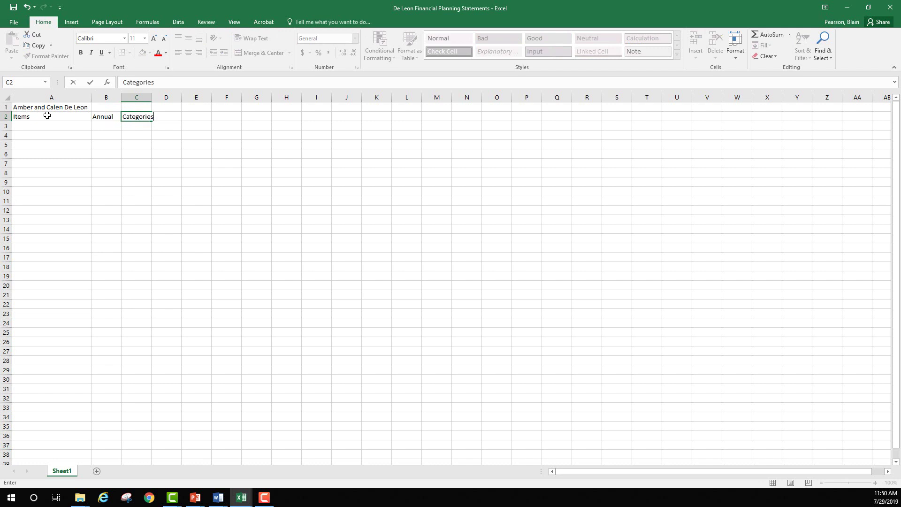
pyautogui.press('Return')
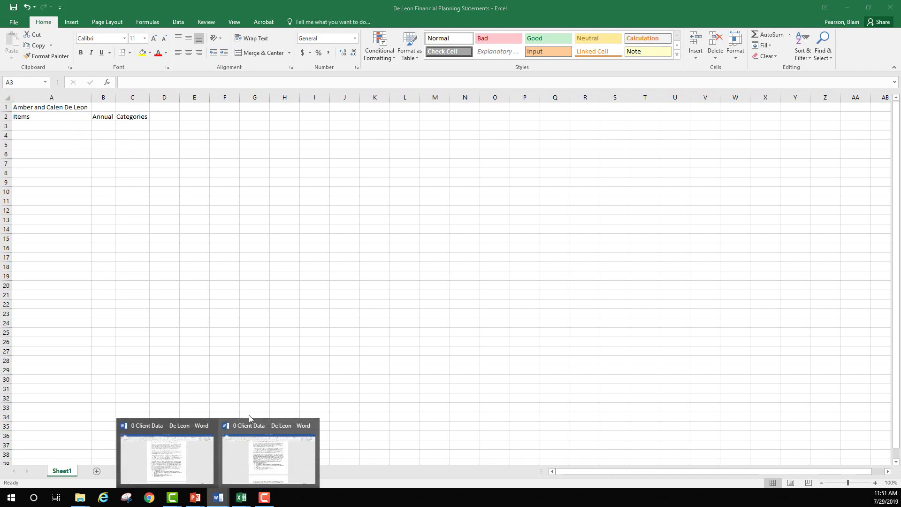
# Check the client data document in Word, then minimise it to return to the workbook.
pyautogui.click(161, 476)
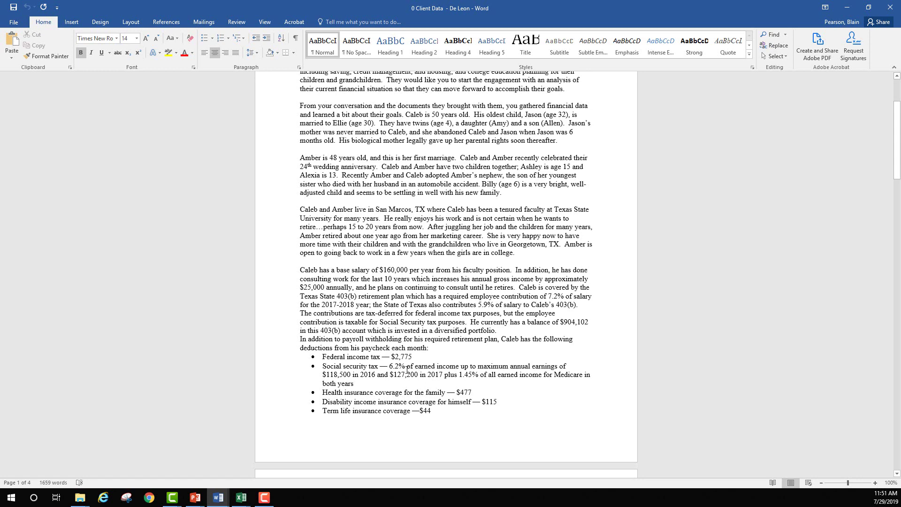
pyautogui.click(847, 7)
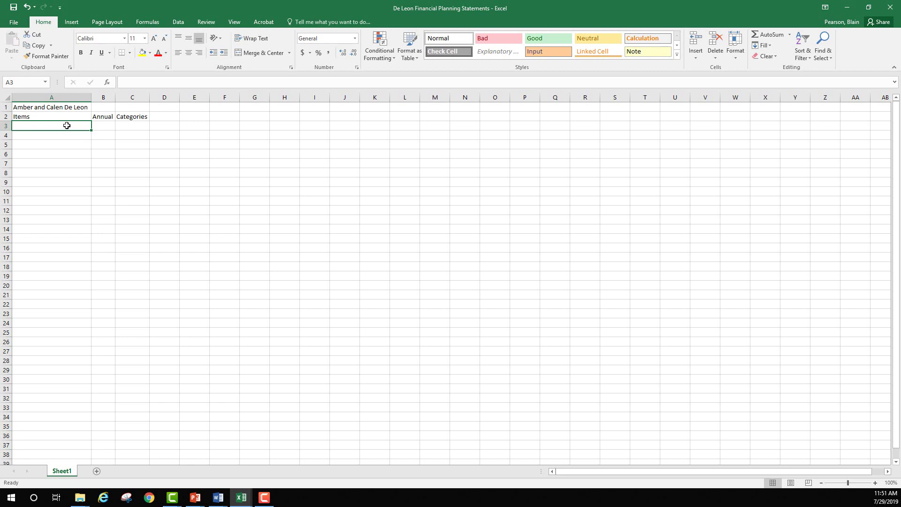
# Fill row 3 with 403(b) balance, 904102, Asset.
pyautogui.write('40')
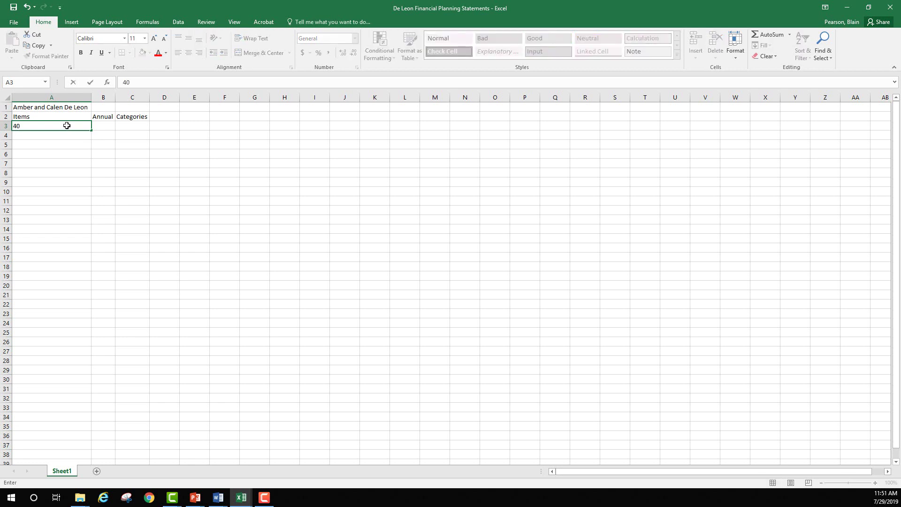
pyautogui.write('3(b) balance')
pyautogui.press('Tab')
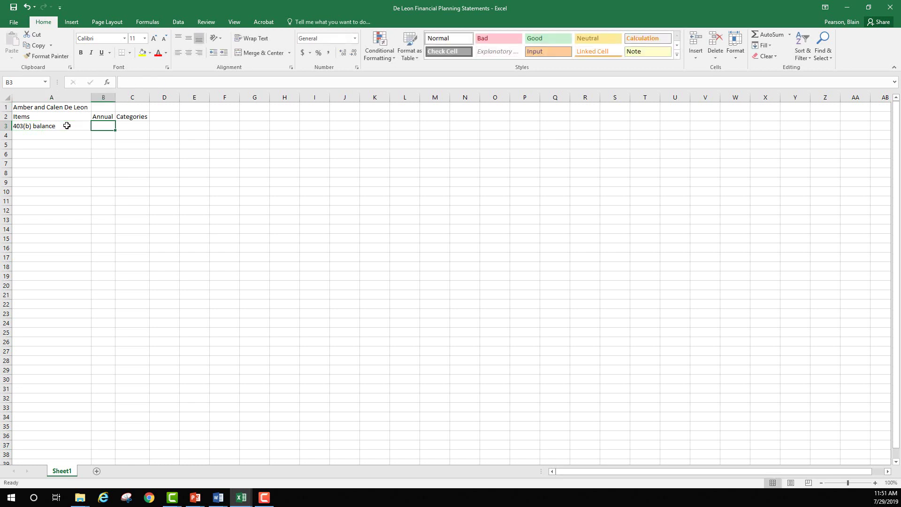
pyautogui.write('904102')
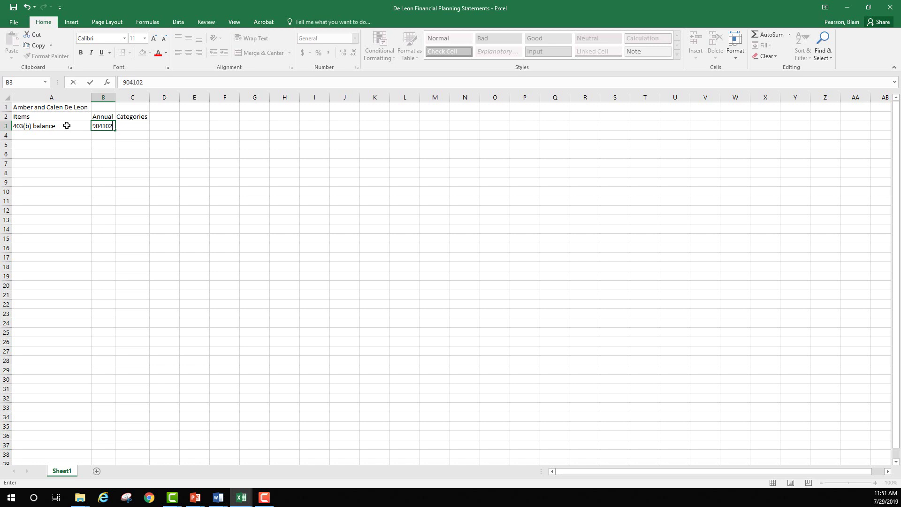
pyautogui.press('Tab')
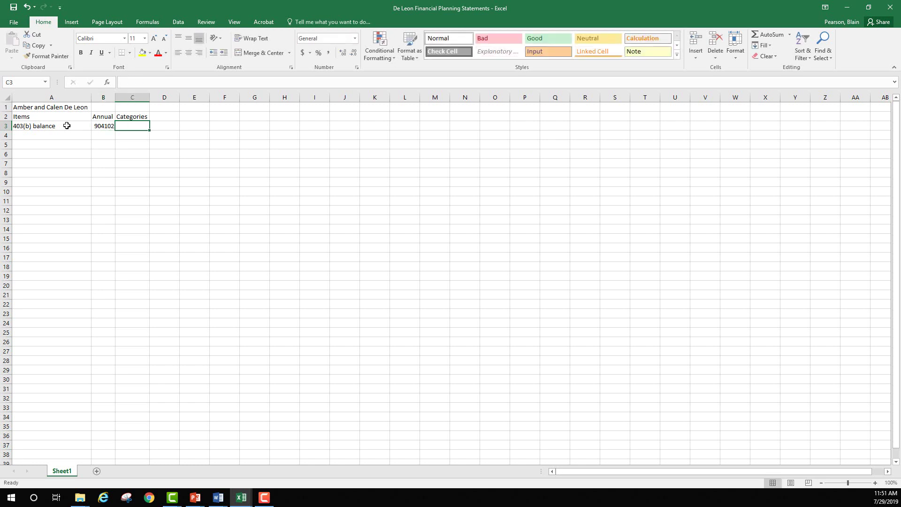
pyautogui.write('Asset')
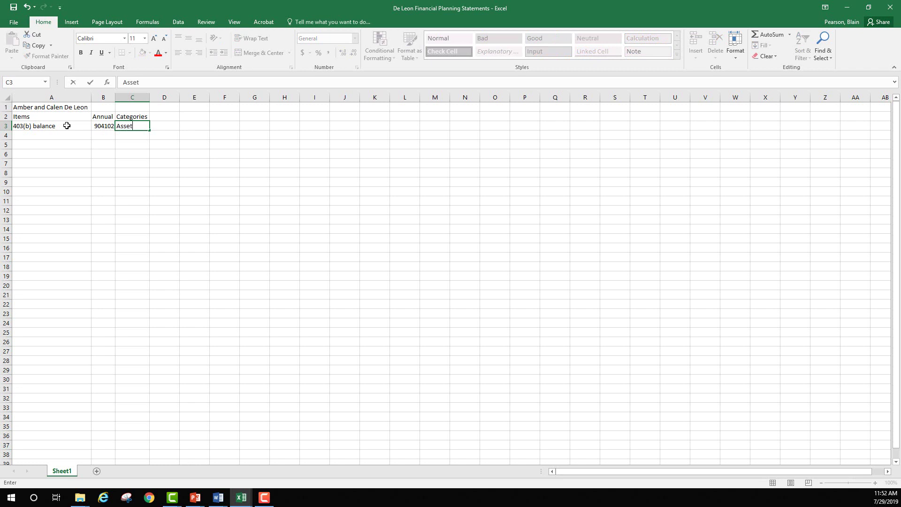
pyautogui.press('Return')
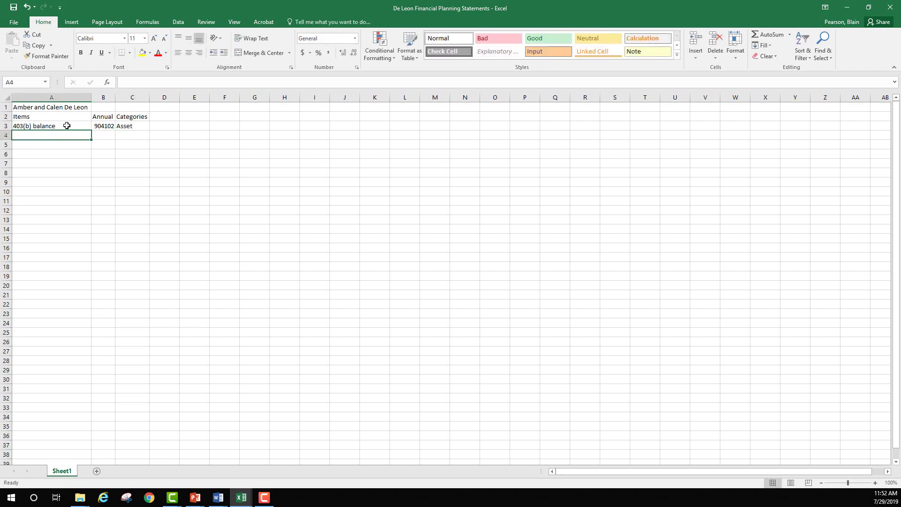
# Fill row 4 with the client's IRA balance, 582078, Asset.
pyautogui.write('Amber')
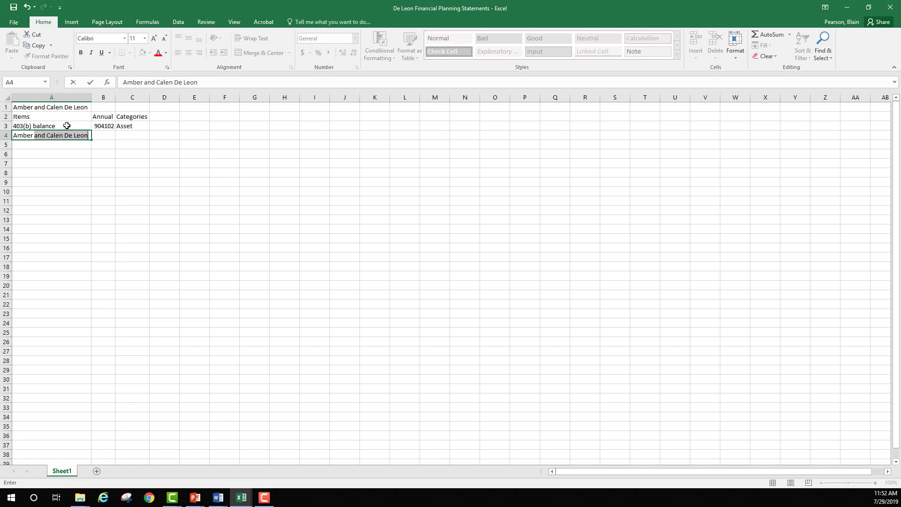
pyautogui.write(' IRA balance')
pyautogui.press('Tab')
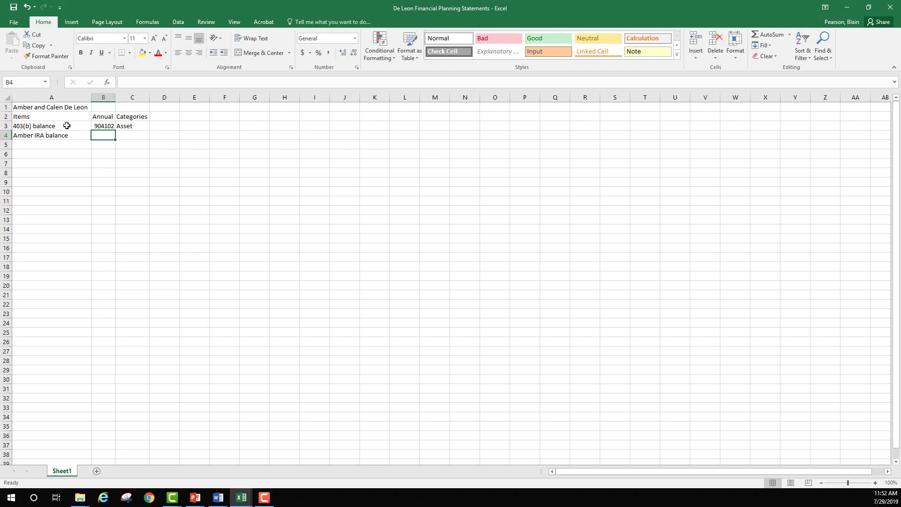
pyautogui.write('58')
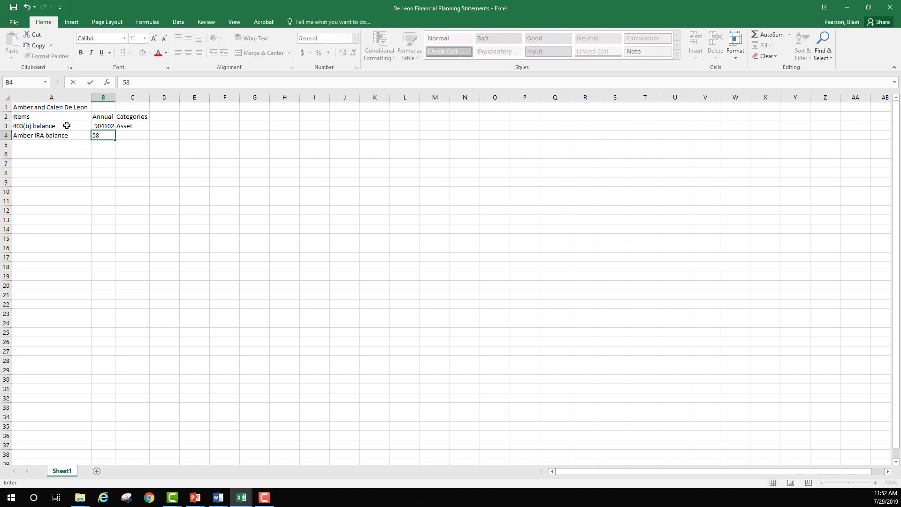
pyautogui.write('2078')
pyautogui.press('Tab')
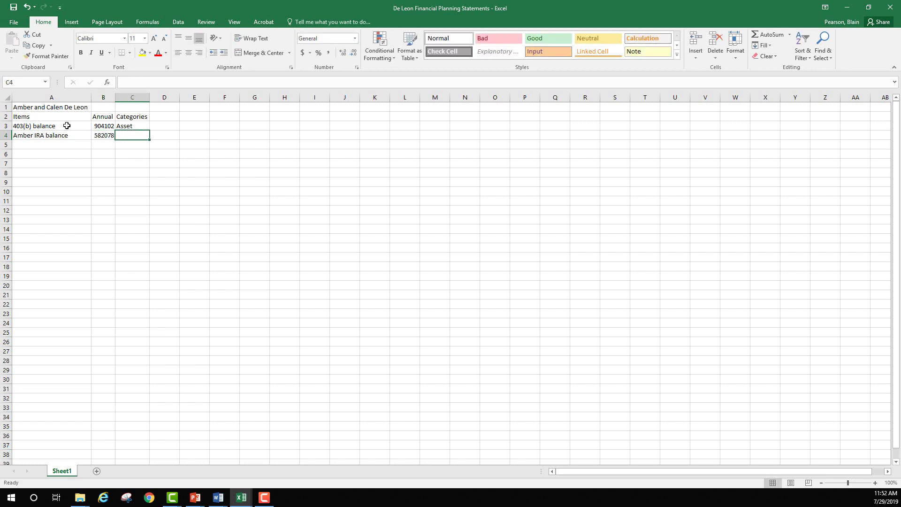
pyautogui.write('Asset')
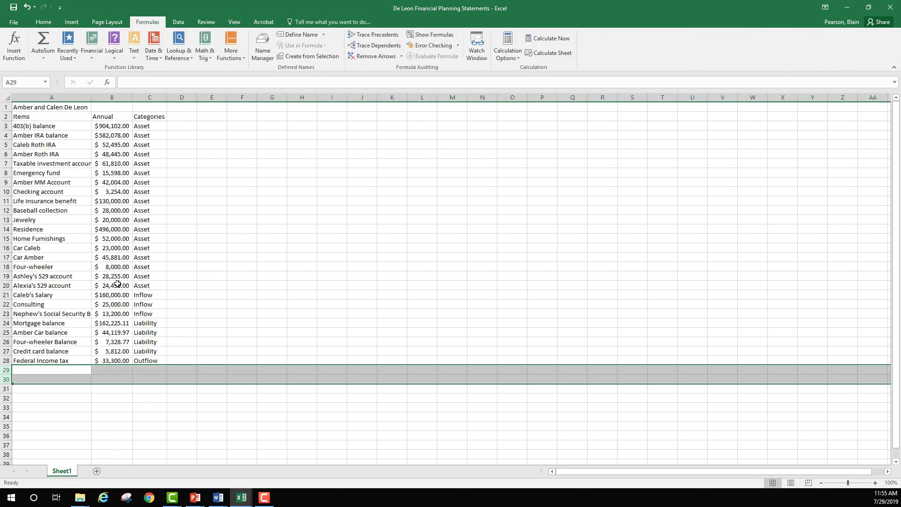
# Select the 403(b) balance amount in cell B3.
pyautogui.click(115, 286)
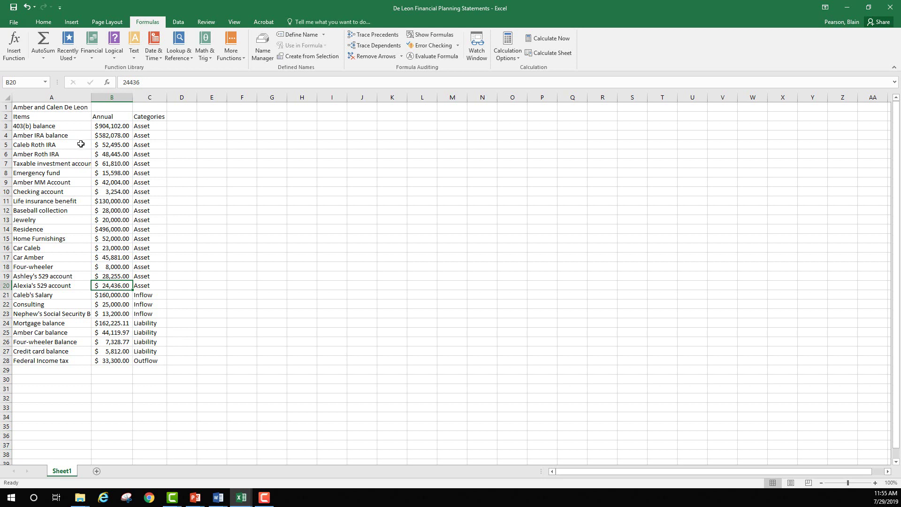
pyautogui.click(104, 136)
pyautogui.click(106, 126)
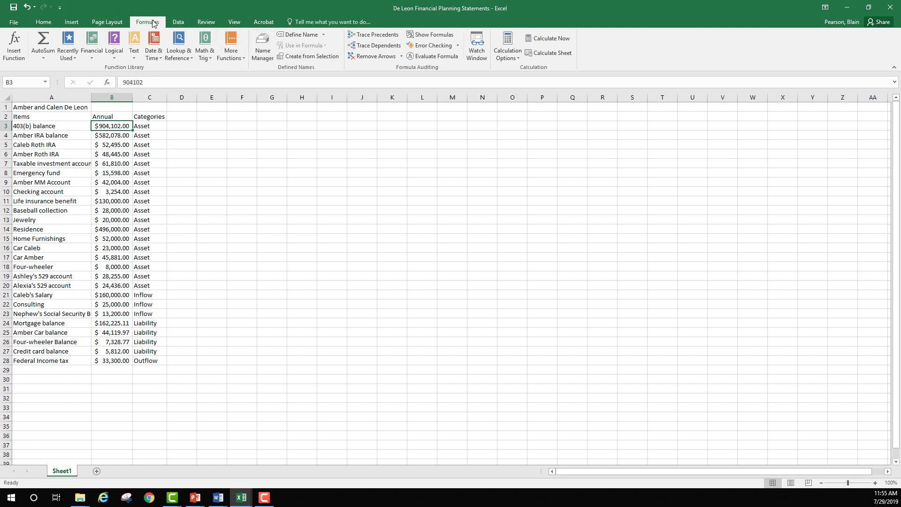
# Define the workbook name _403_b__balance for cell B3 in Name Manager.
pyautogui.click(263, 54)
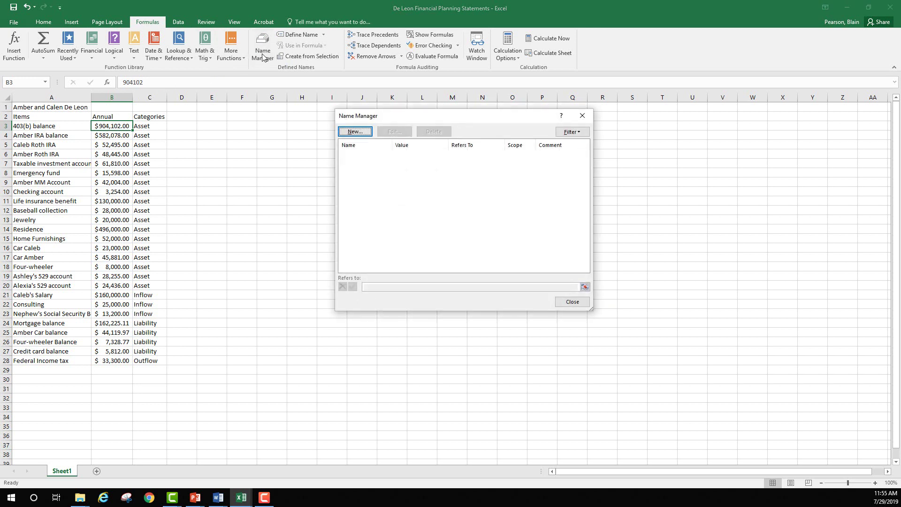
pyautogui.click(365, 131)
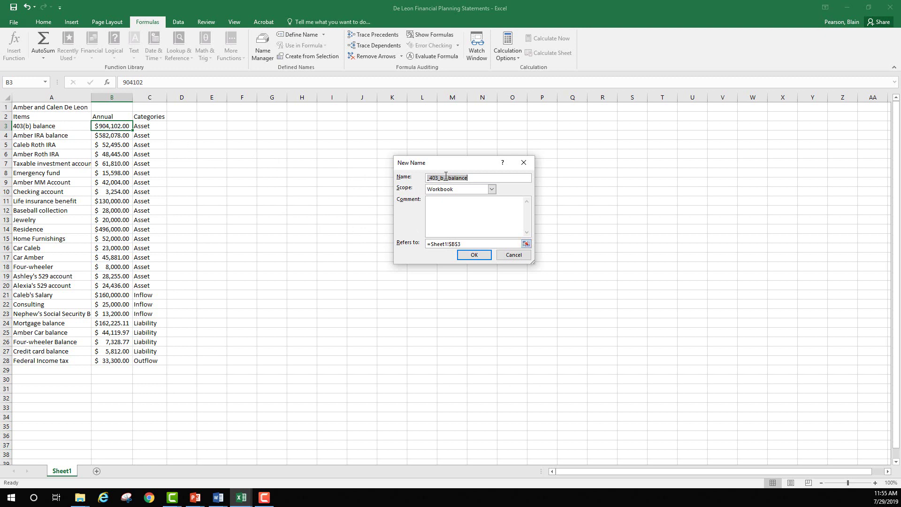
pyautogui.click(472, 255)
pyautogui.press('Escape')
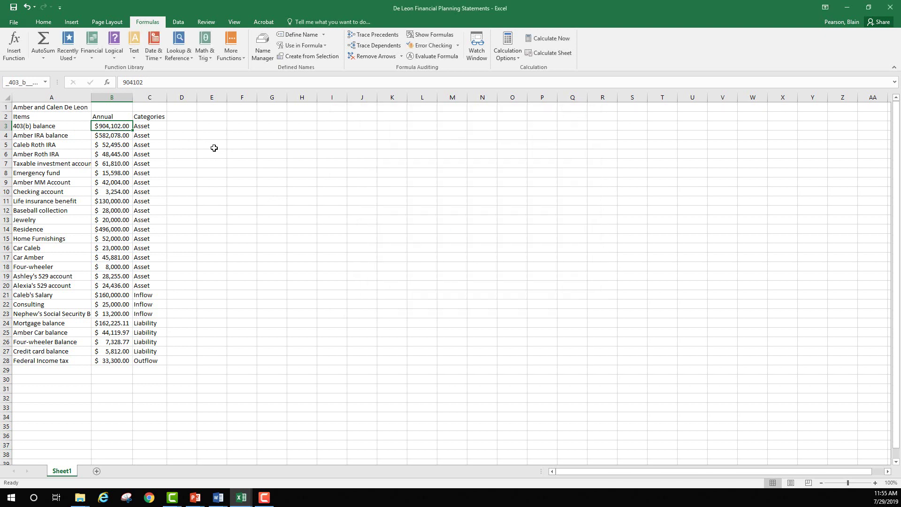
# Define a workbook name for the IRA balance in B4 and close Name Manager.
pyautogui.click(107, 135)
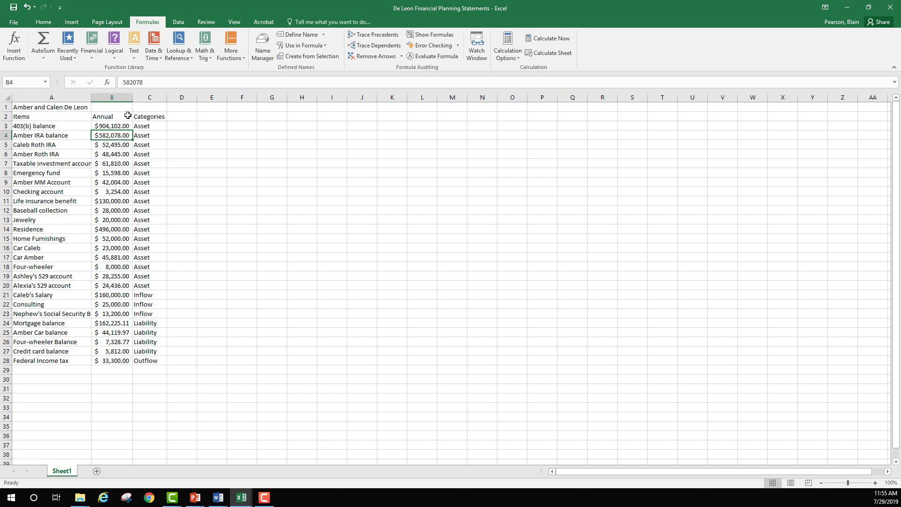
pyautogui.click(262, 47)
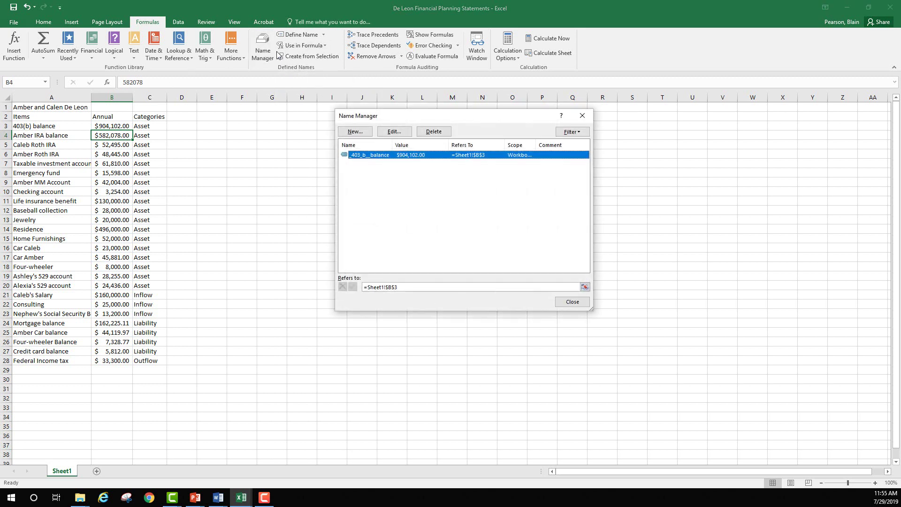
pyautogui.click(361, 134)
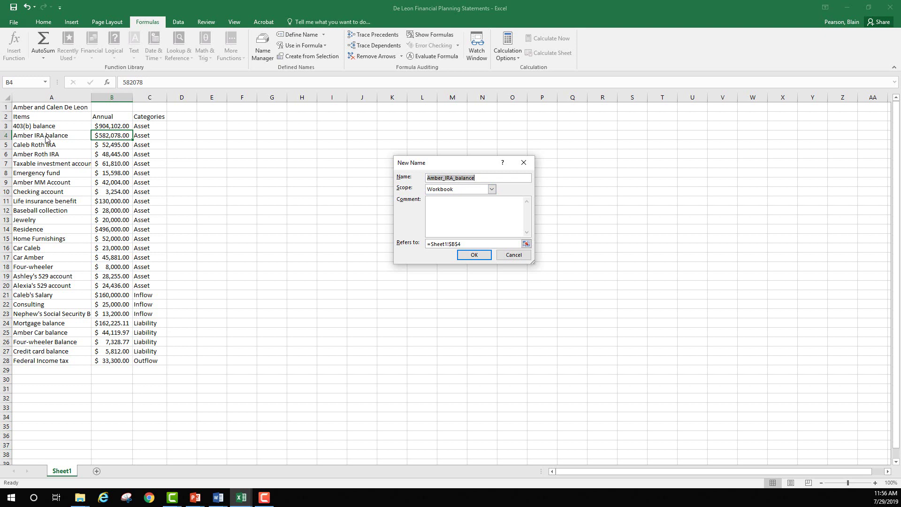
pyautogui.click(475, 255)
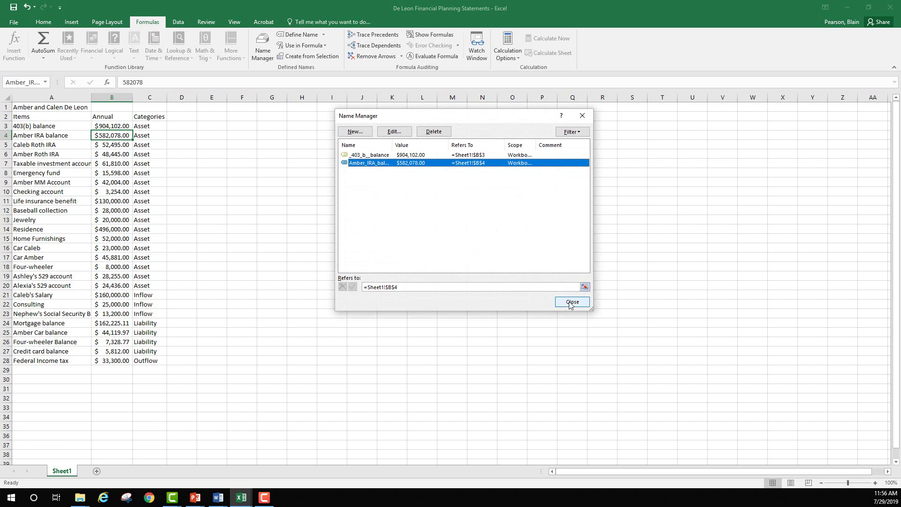
pyautogui.click(570, 304)
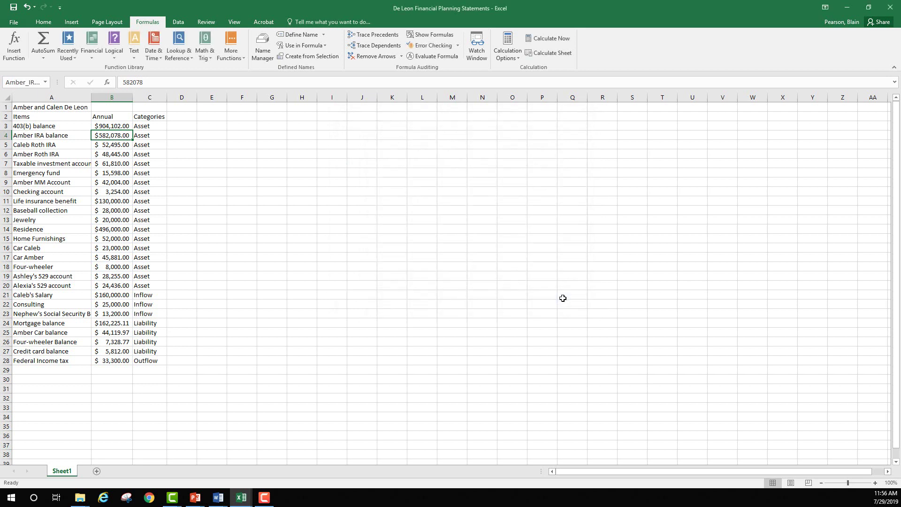
# Name the amounts in B5:B9 from their left-column labels in A5:A9.
pyautogui.click(208, 125)
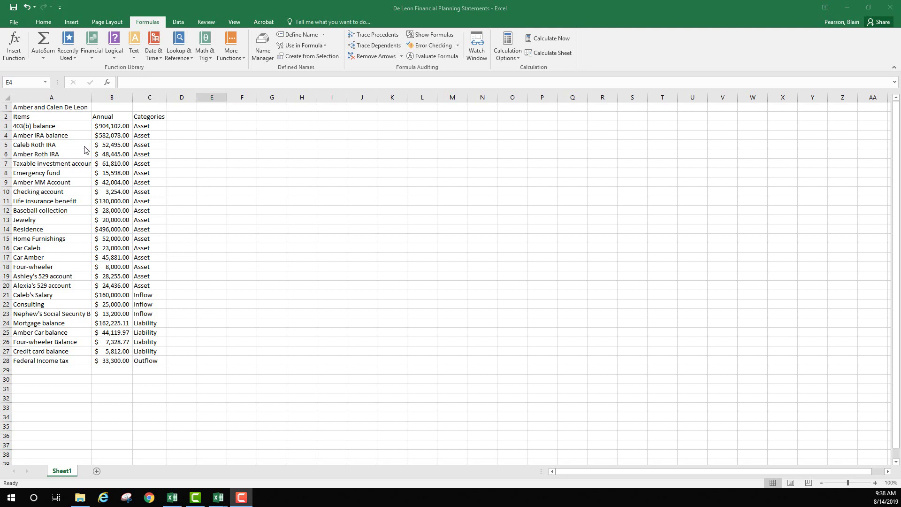
pyautogui.moveTo(74, 145); pyautogui.dragTo(97, 184)
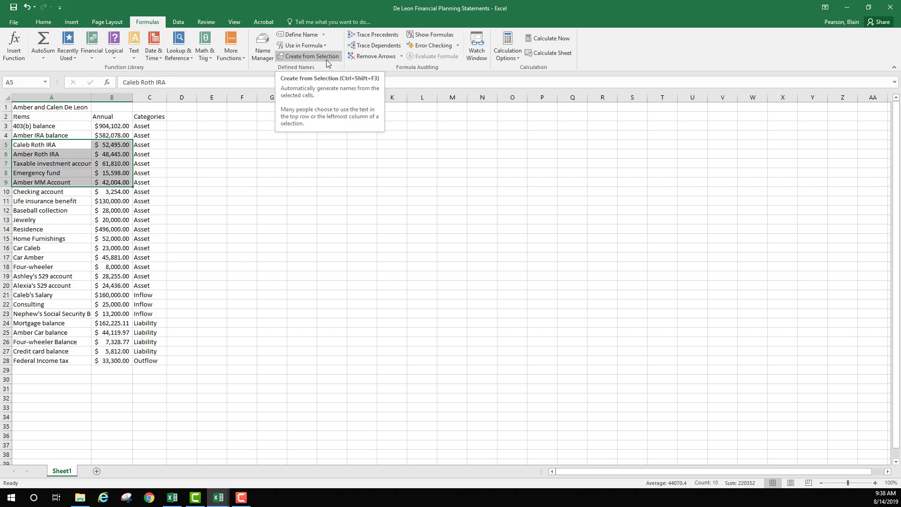
pyautogui.click(300, 57)
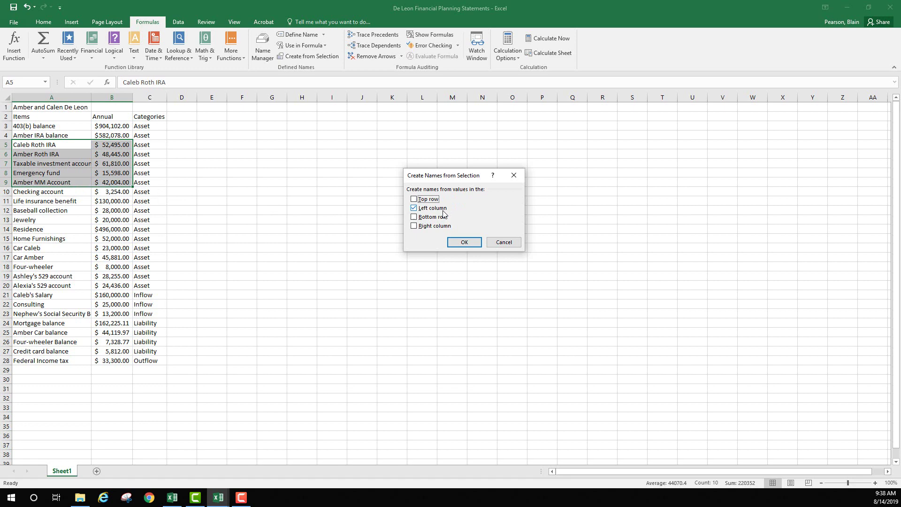
pyautogui.click(464, 243)
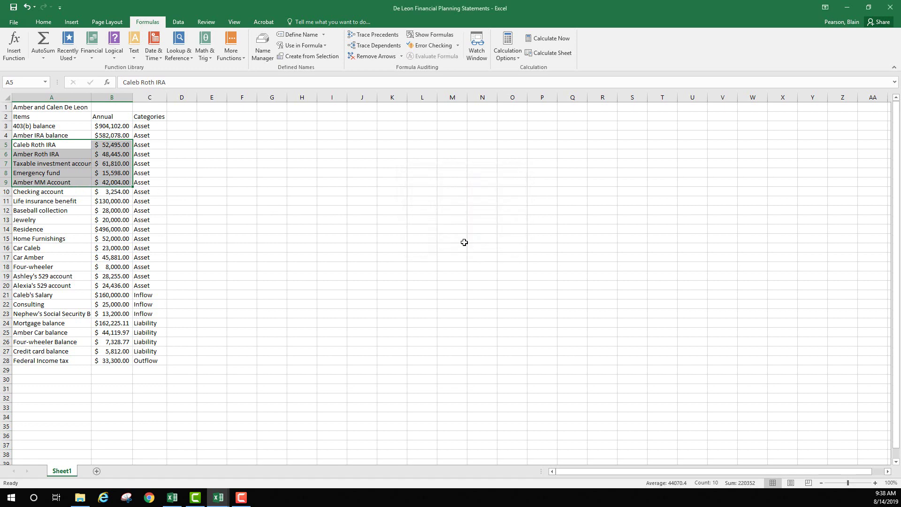
pyautogui.click(263, 60)
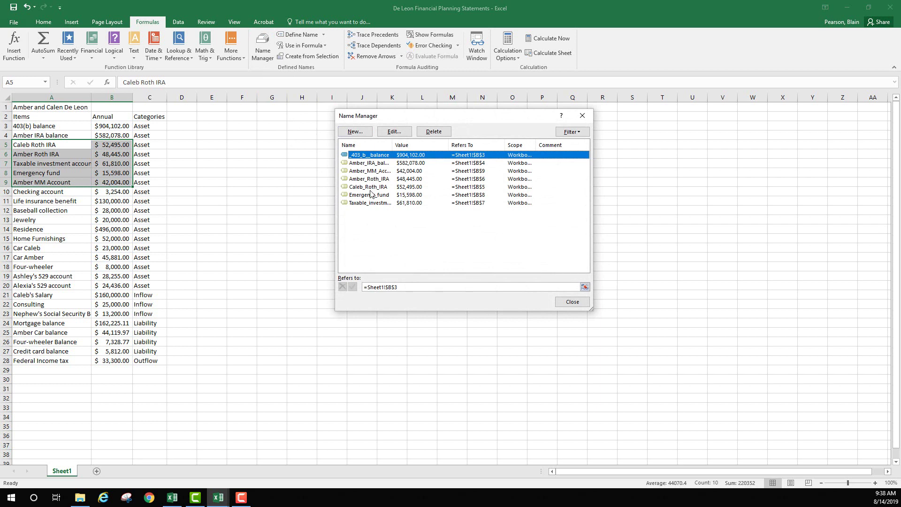
pyautogui.click(576, 303)
pyautogui.click(211, 141)
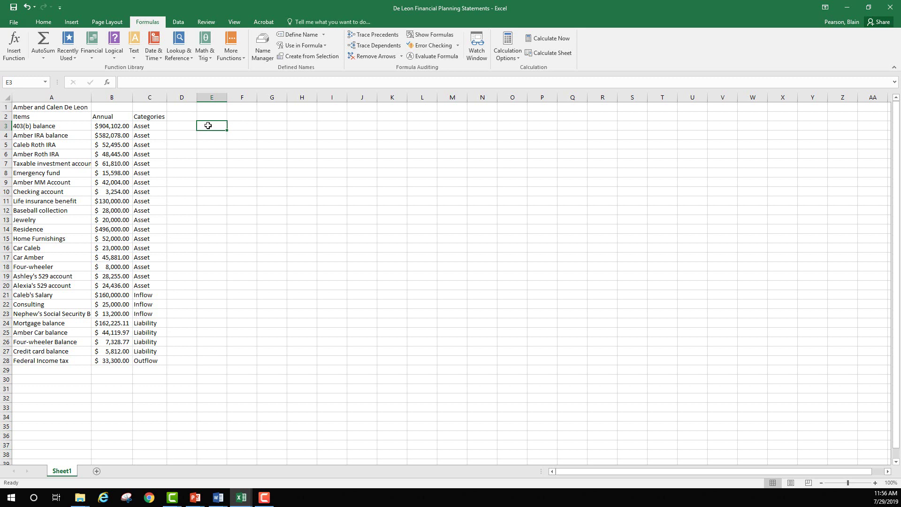
# Enter a formula in E3 referencing the IRA balance name, showing 582078.
pyautogui.write('=am')
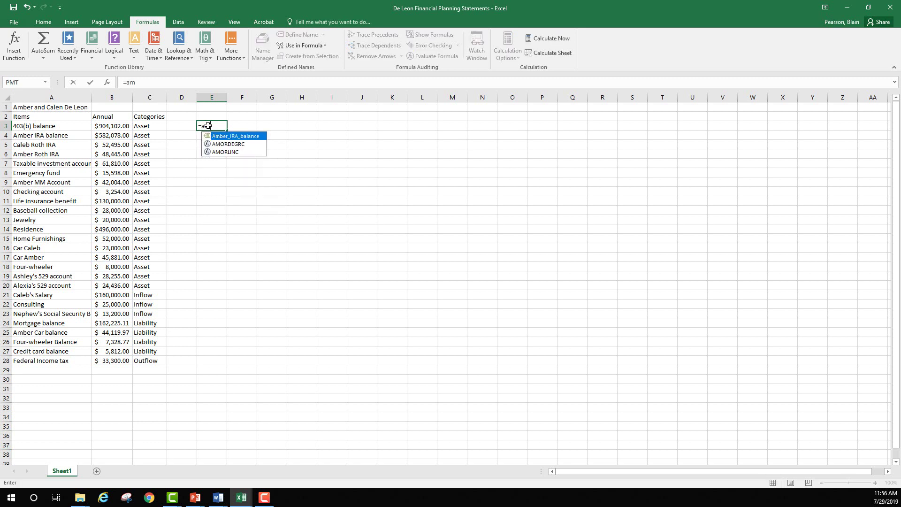
pyautogui.doubleClick(231, 136)
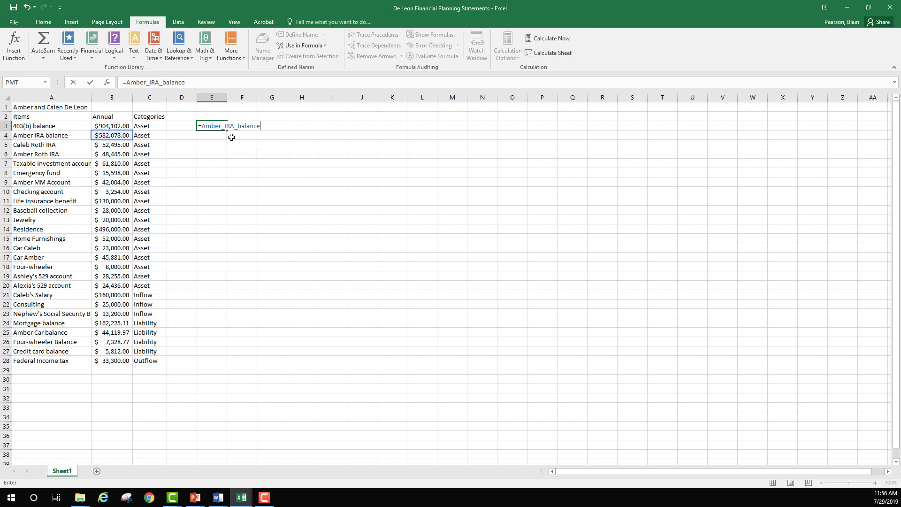
pyautogui.press('Return')
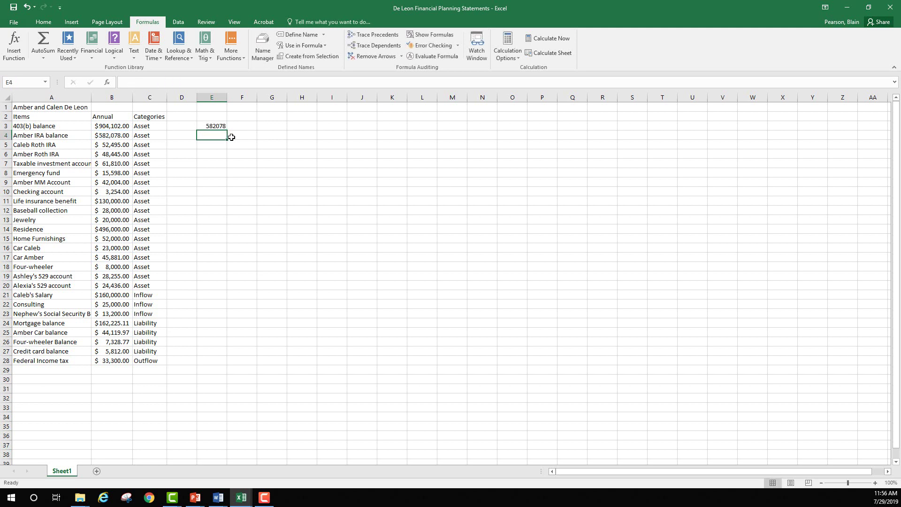
pyautogui.click(215, 125)
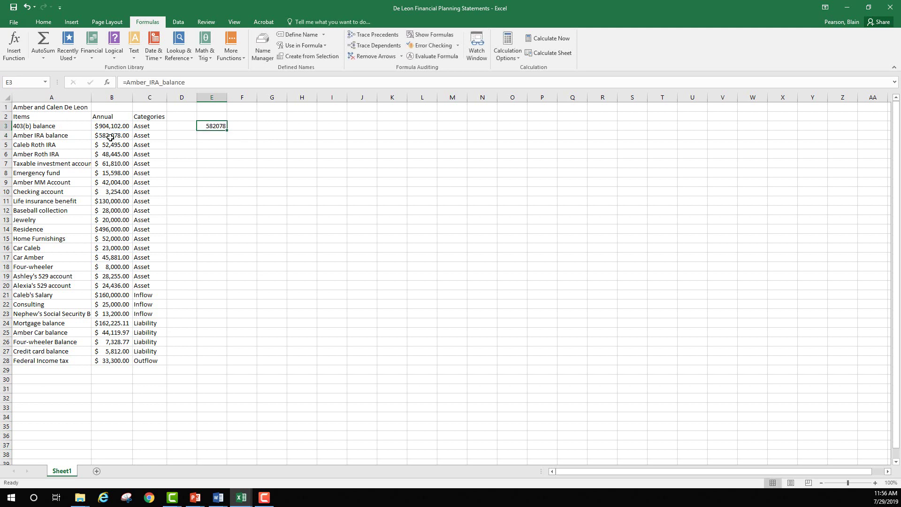